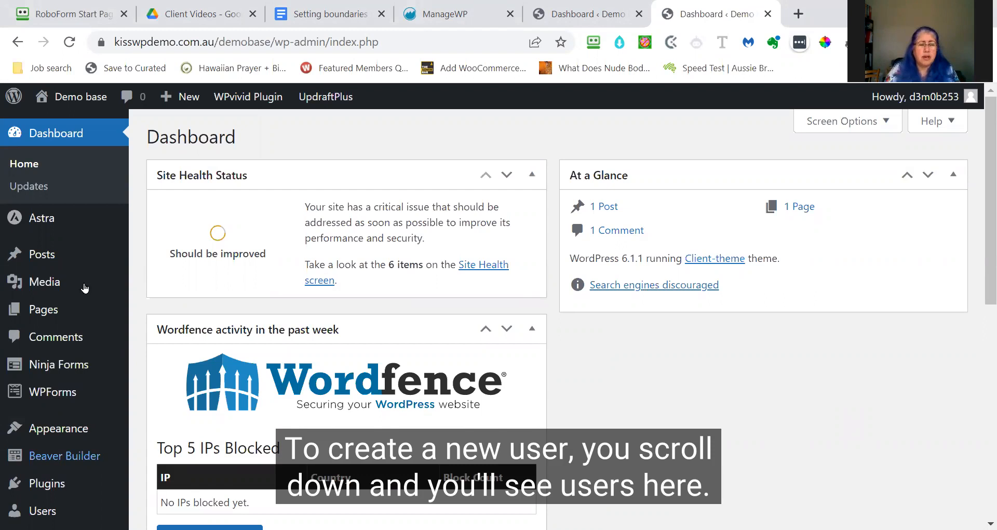
# - Go to the All Users list from the Users menu in the admin sidebar
pyautogui.scroll(-3, 90, 304)
pyautogui.scroll(1, 90, 305)
pyautogui.scroll(-3, 63, 307)
pyautogui.moveTo(31, 307)
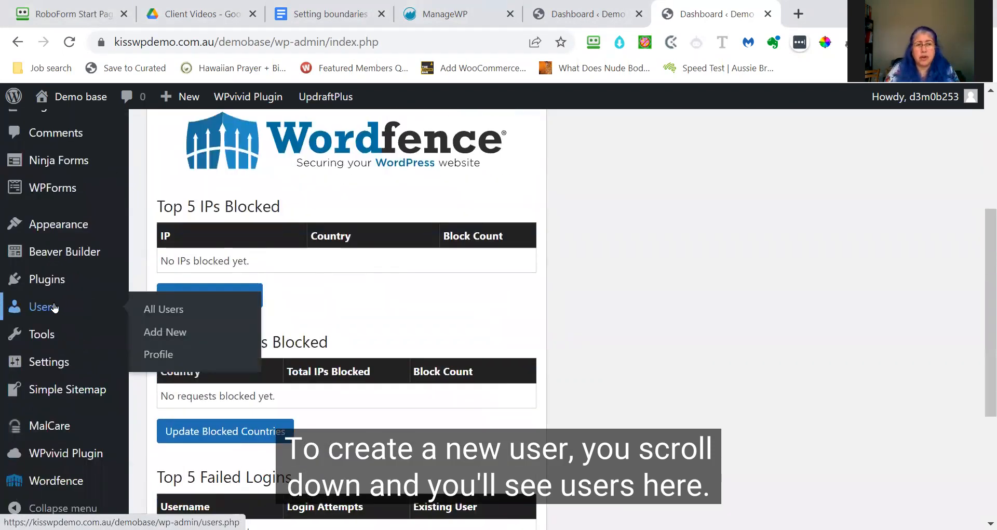
pyautogui.click(165, 310)
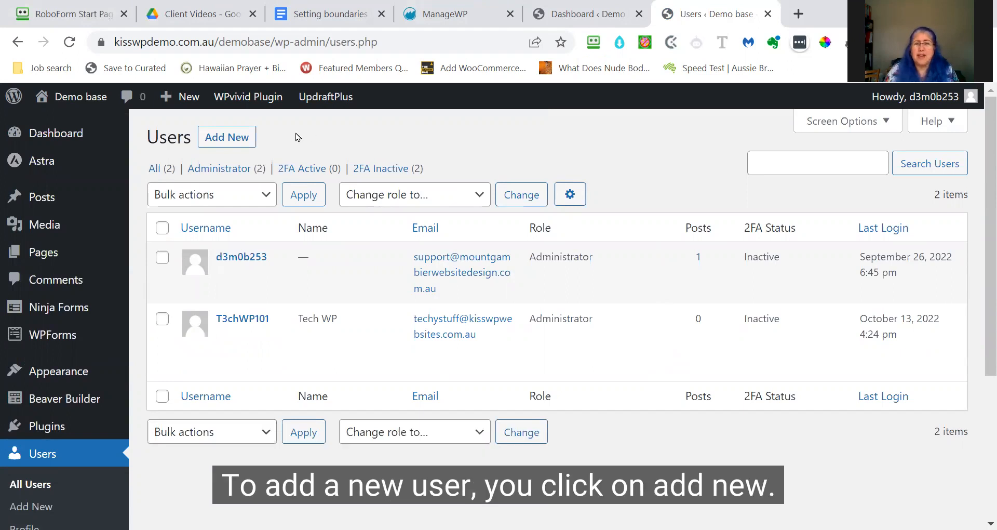
# - Open the Add New User form and begin typing the new username
pyautogui.click(221, 138)
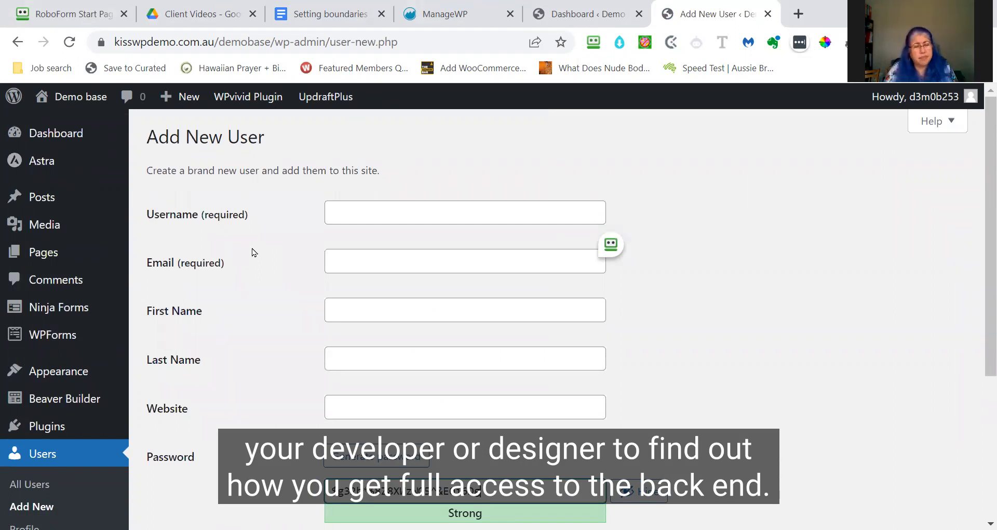
pyautogui.click(374, 213)
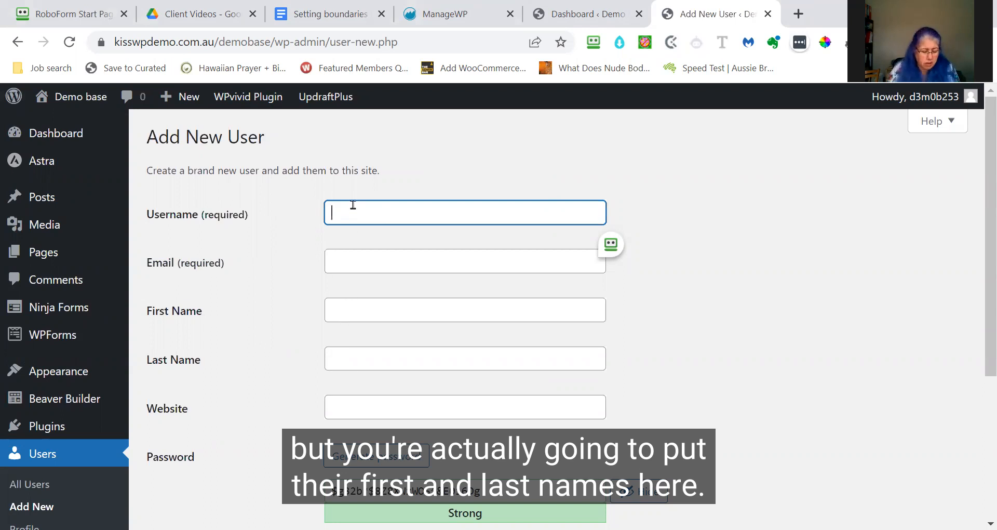
pyautogui.write('Amin')
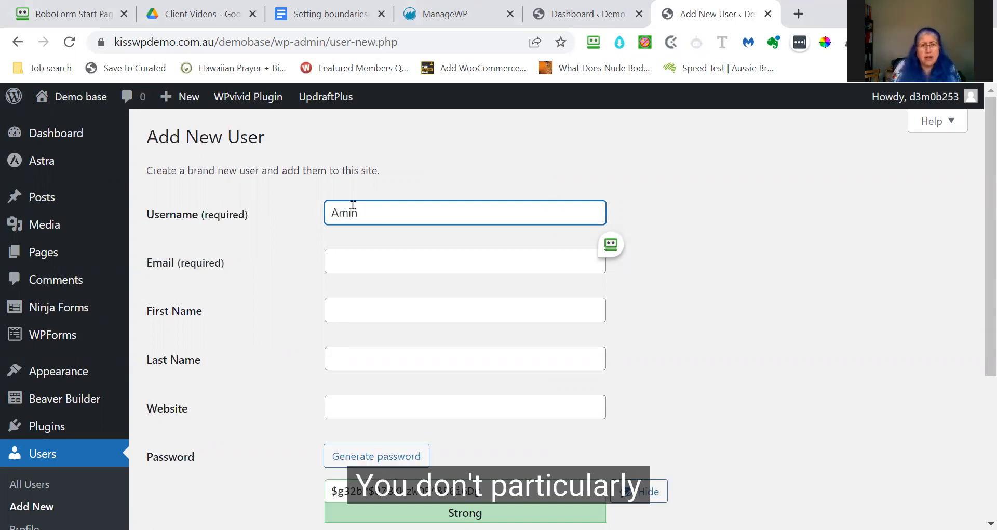
# - Correct the typo and complete a non-standard username mixing letters and digits
pyautogui.press('Delete')
pyautogui.press('Delete')
pyautogui.press('Delete')
pyautogui.write('dm1')
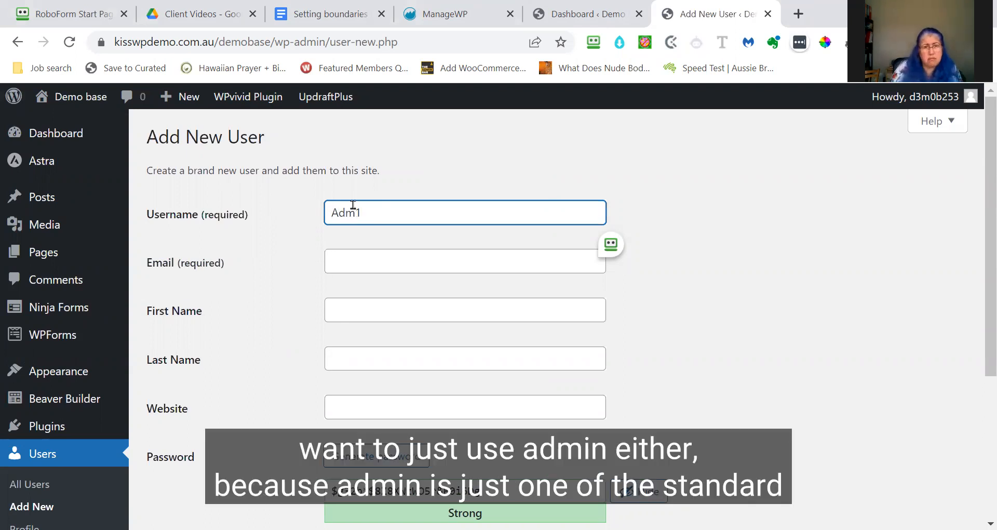
pyautogui.write('n')
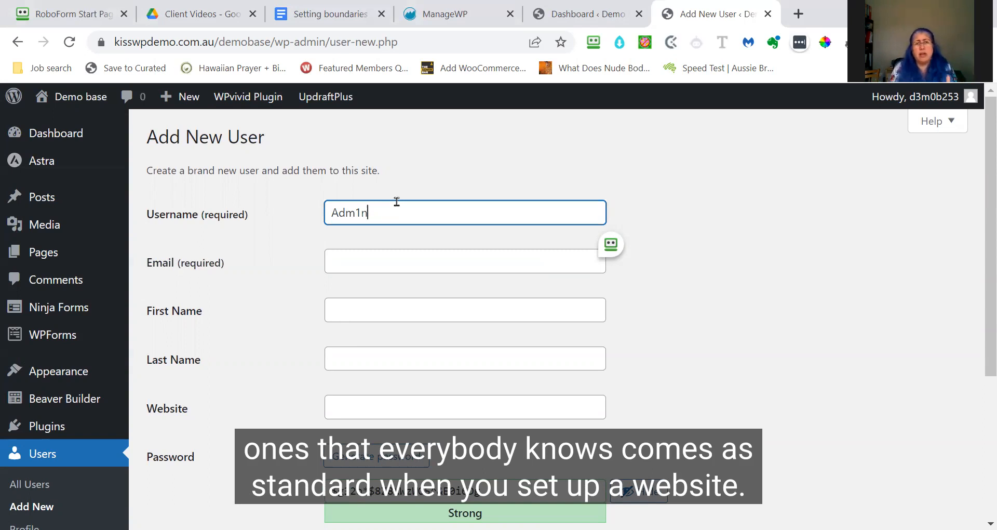
pyautogui.write('19')
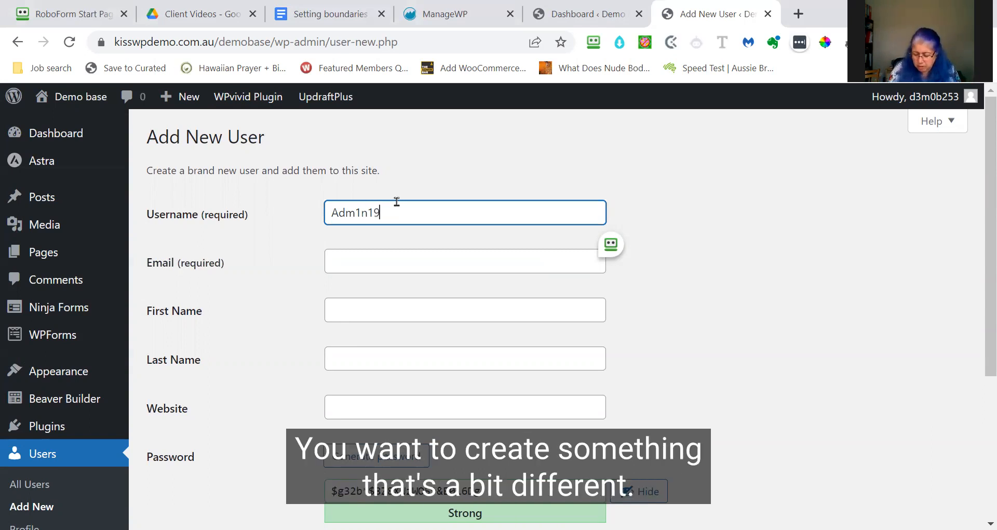
pyautogui.write('74101')
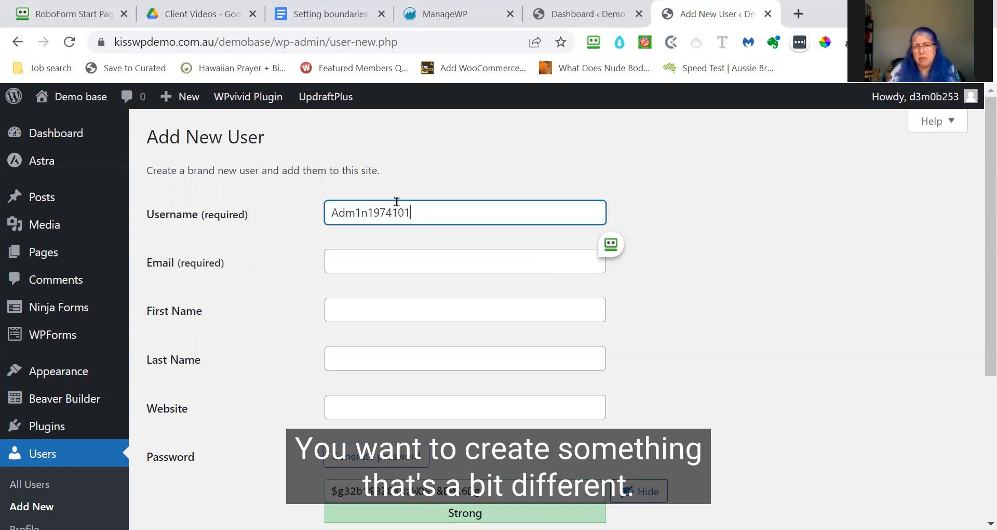
pyautogui.click(399, 256)
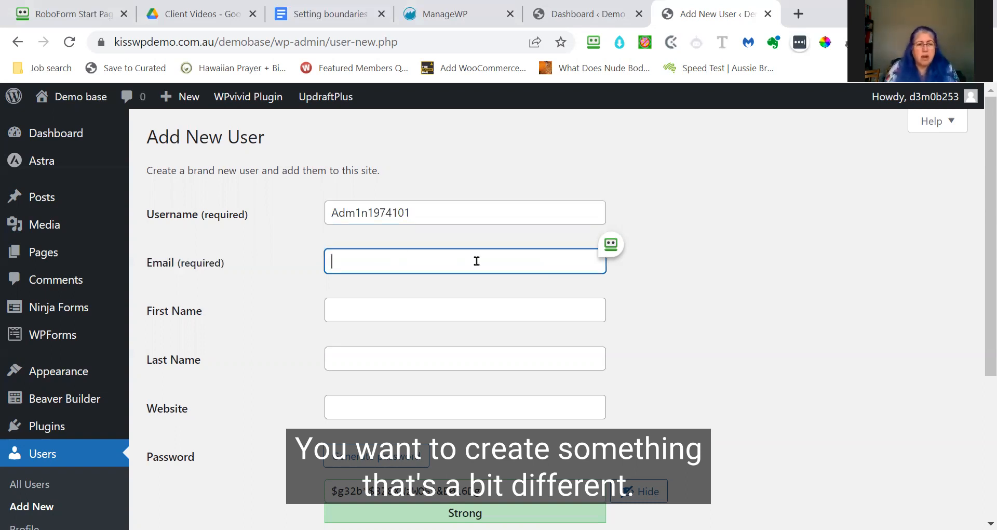
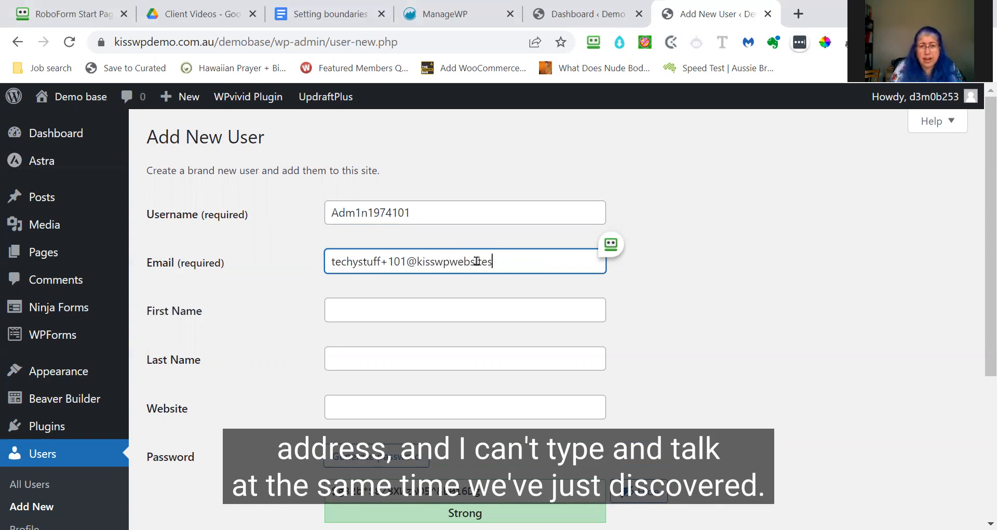
# - Enter the new user's plus-addressed e-mail and fix the stray letter in its domain
pyautogui.press('Left')
pyautogui.press('Left')
pyautogui.press('Left')
pyautogui.press('Left')
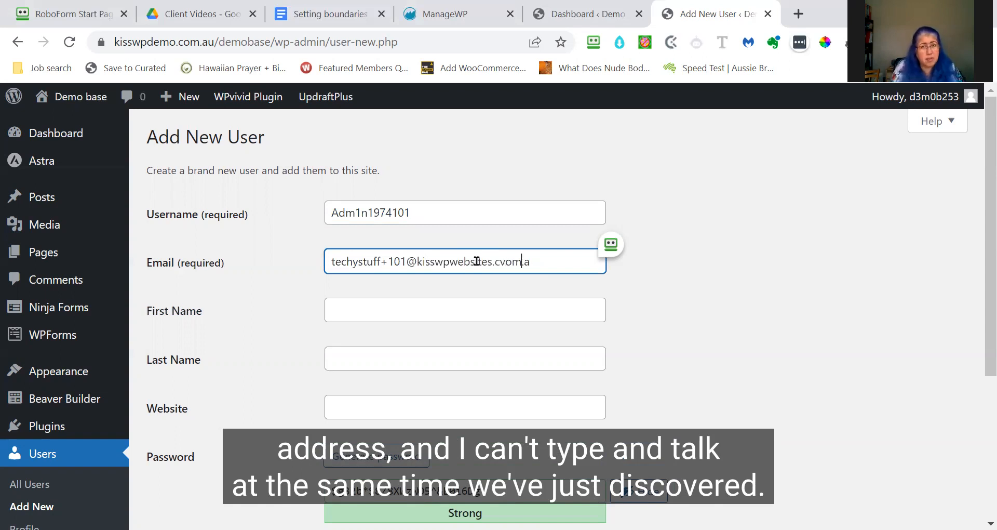
pyautogui.press('Right')
pyautogui.press('Right')
pyautogui.click(366, 309)
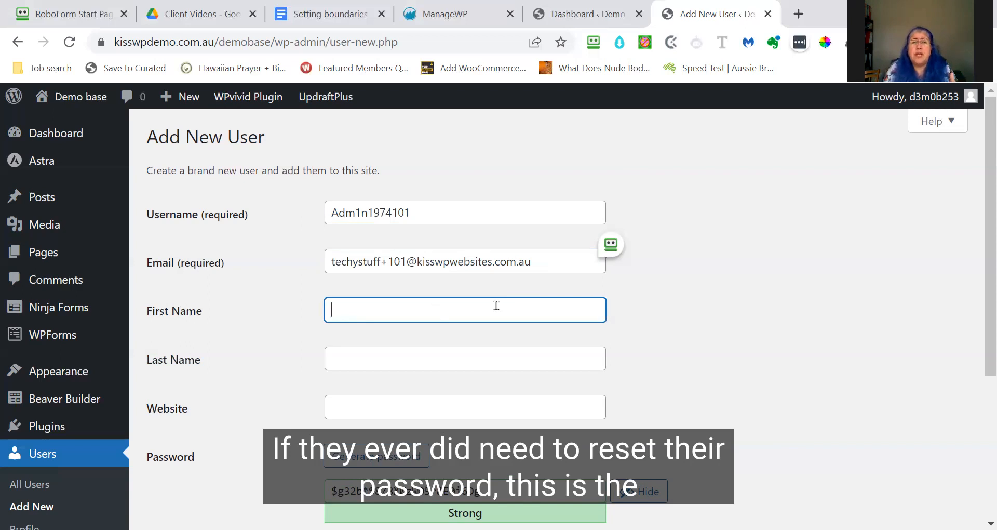
pyautogui.moveTo(539, 264); pyautogui.dragTo(329, 254)
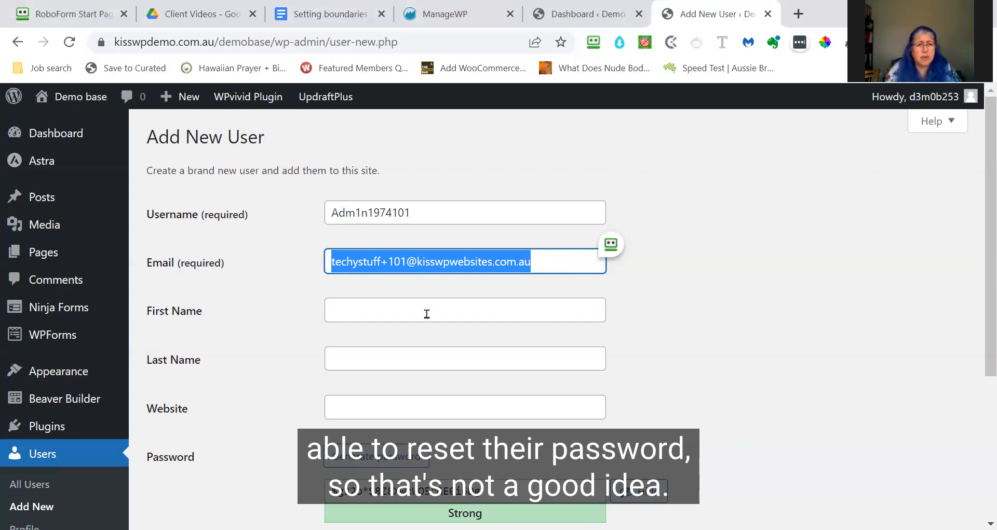
# - Fill in the new user's first name and last name on the form
pyautogui.click(378, 307)
pyautogui.press('Tab')
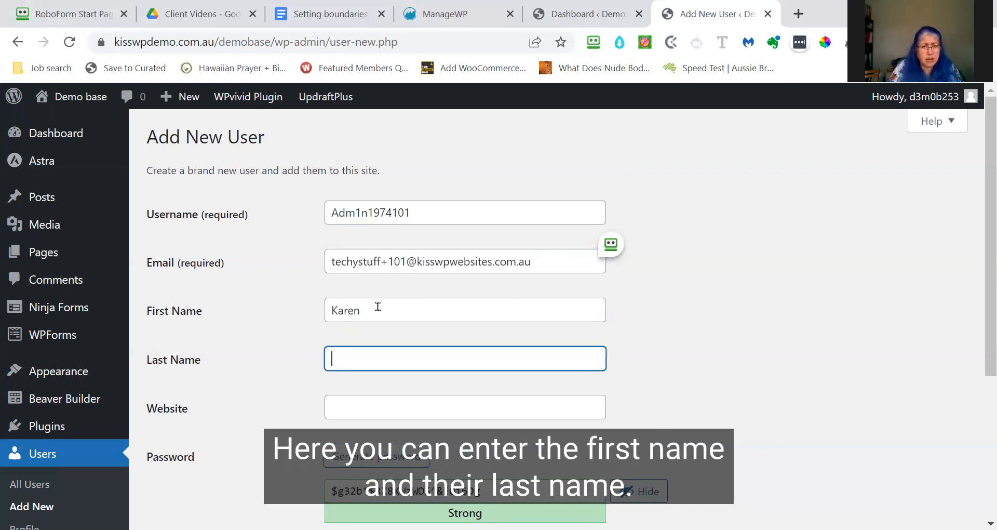
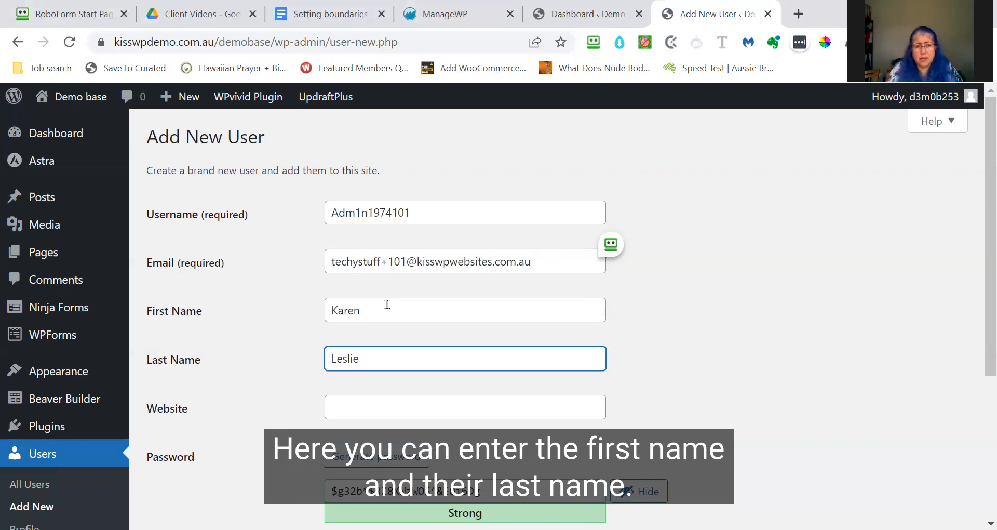
pyautogui.scroll(-2, 405, 297)
pyautogui.scroll(-2, 405, 297)
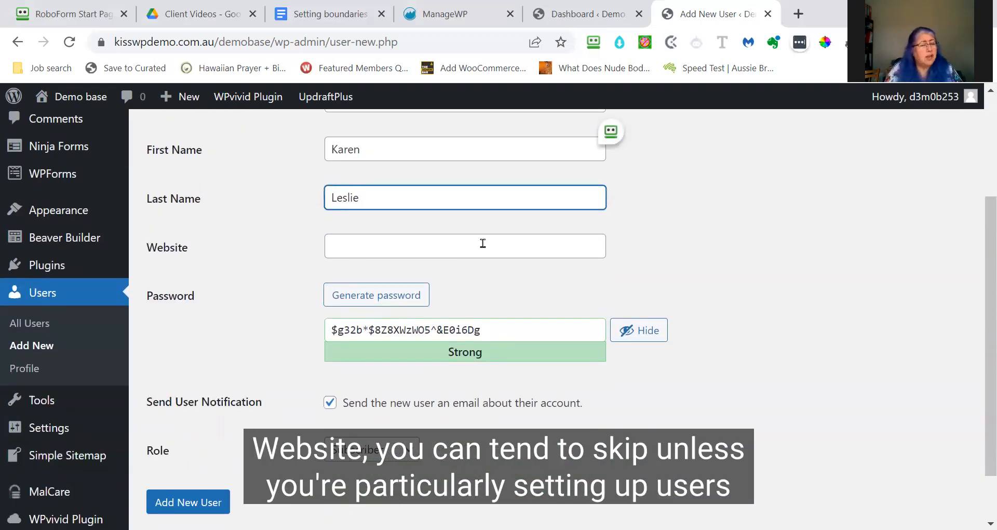
pyautogui.click(446, 249)
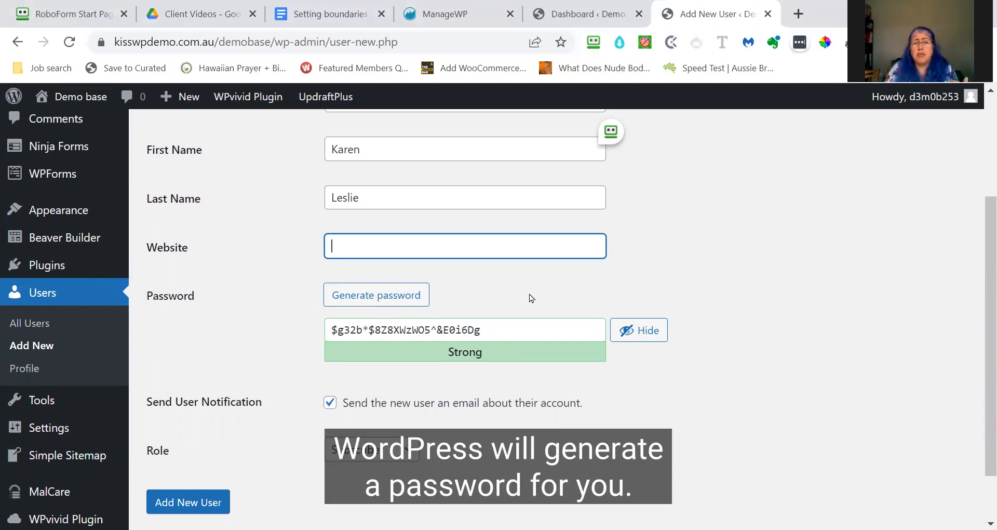
pyautogui.click(496, 330)
pyautogui.tripleClick(445, 330)
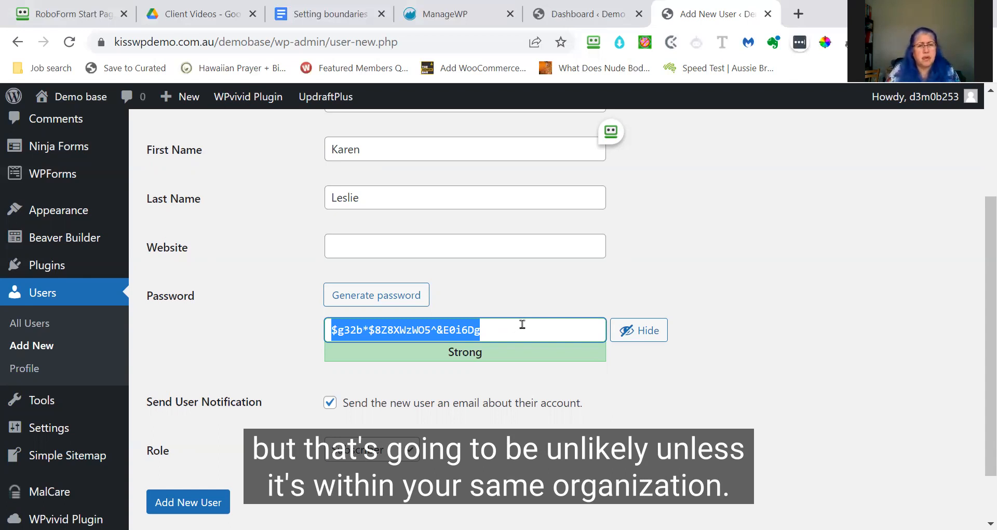
pyautogui.scroll(-1, 318, 349)
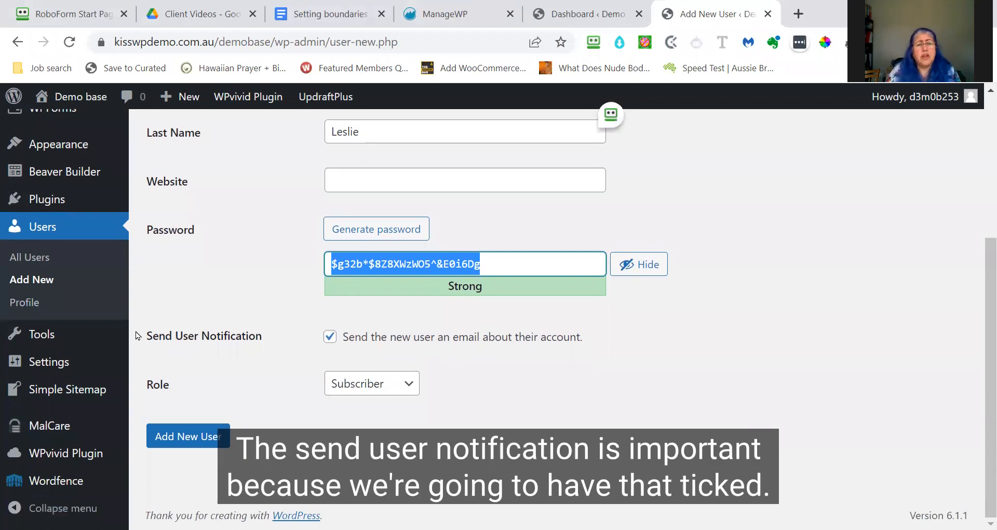
pyautogui.moveTo(148, 337); pyautogui.dragTo(267, 336)
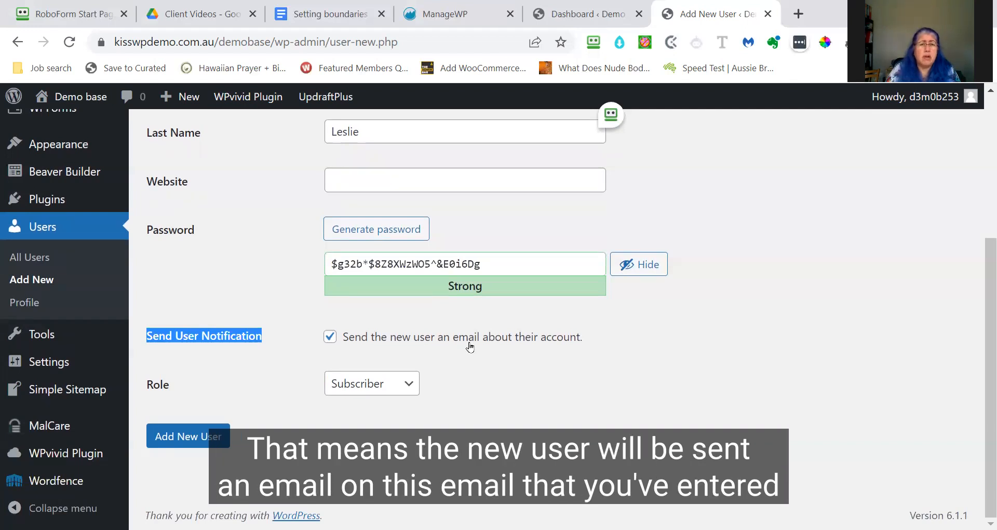
pyautogui.scroll(5, 470, 347)
pyautogui.moveTo(541, 262); pyautogui.dragTo(324, 265)
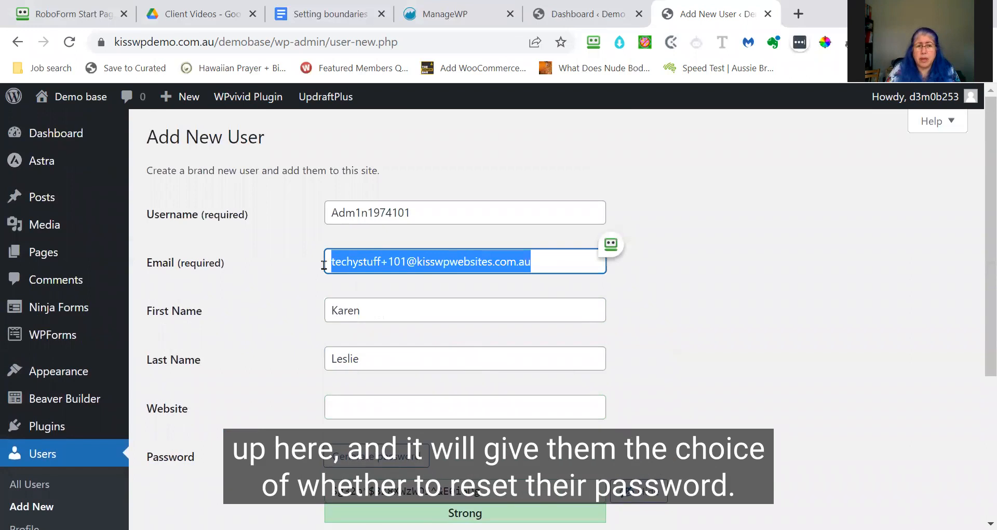
pyautogui.scroll(-5, 282, 311)
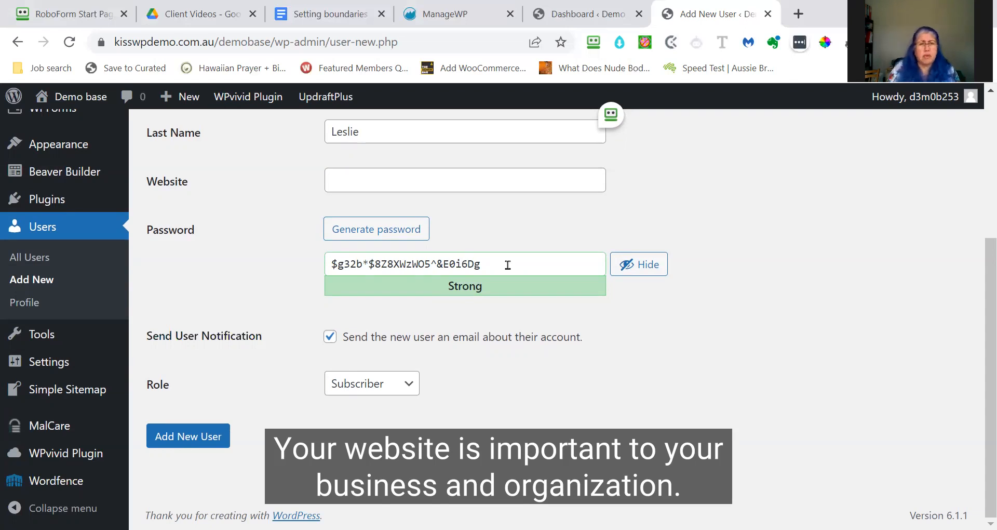
# - Show the Role dropdown options, with the role still set to Subscriber
pyautogui.moveTo(179, 385); pyautogui.dragTo(148, 387)
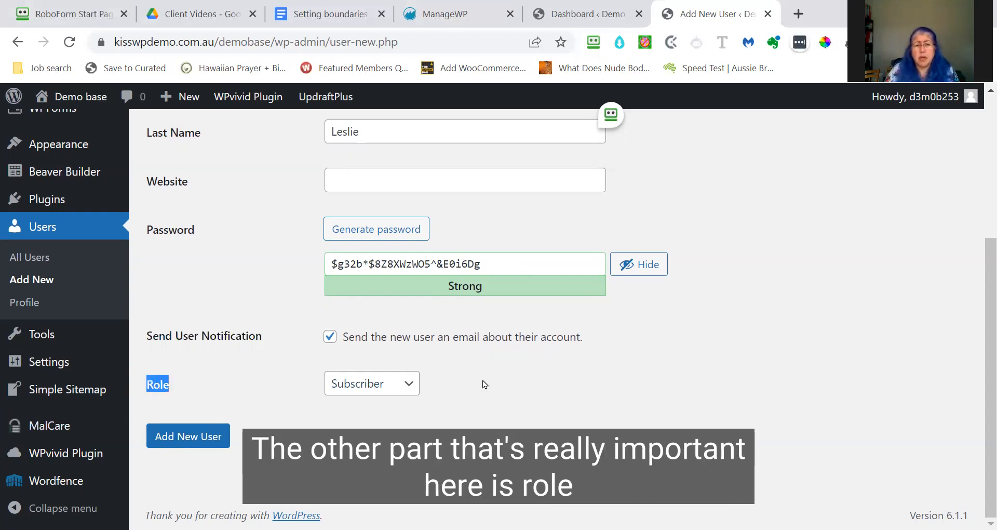
pyautogui.click(411, 385)
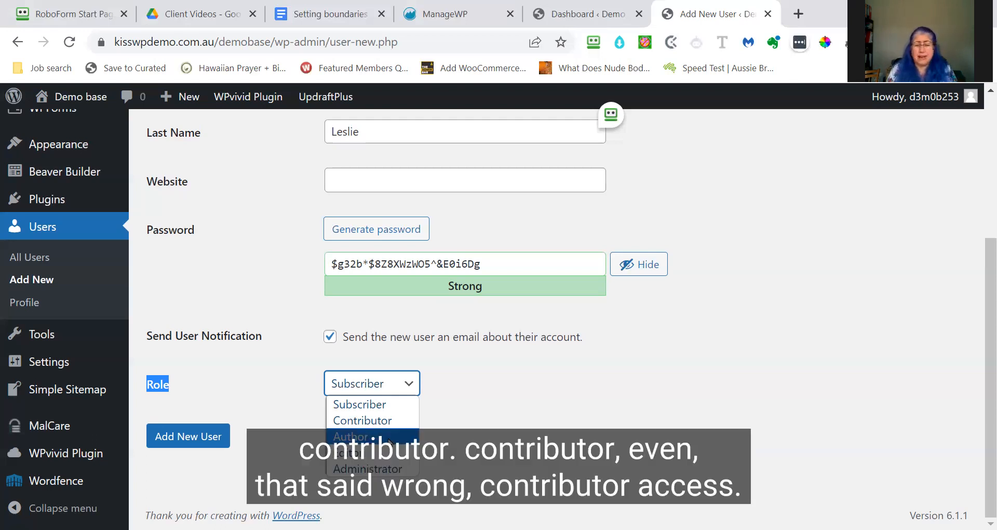
# - Set the role to Administrator and add the new user
pyautogui.click(406, 469)
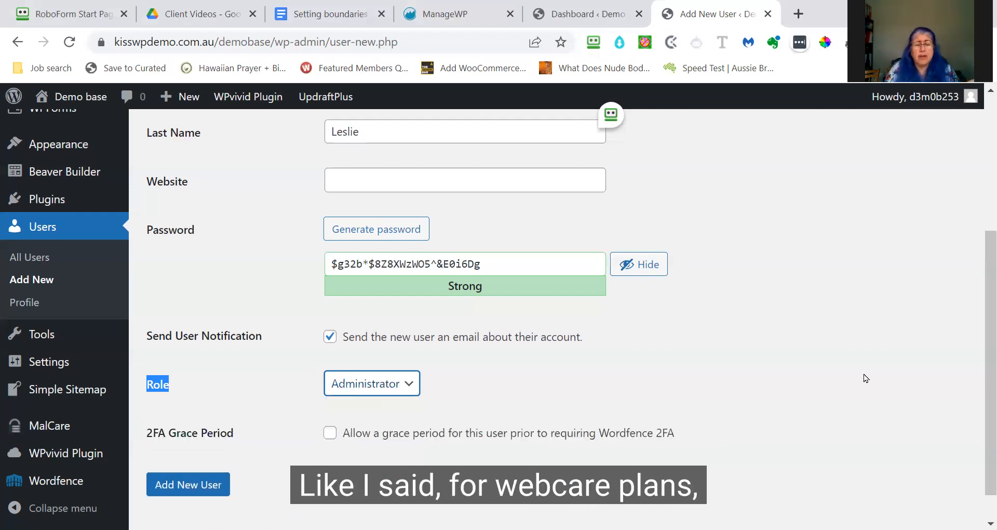
pyautogui.scroll(-1, 860, 384)
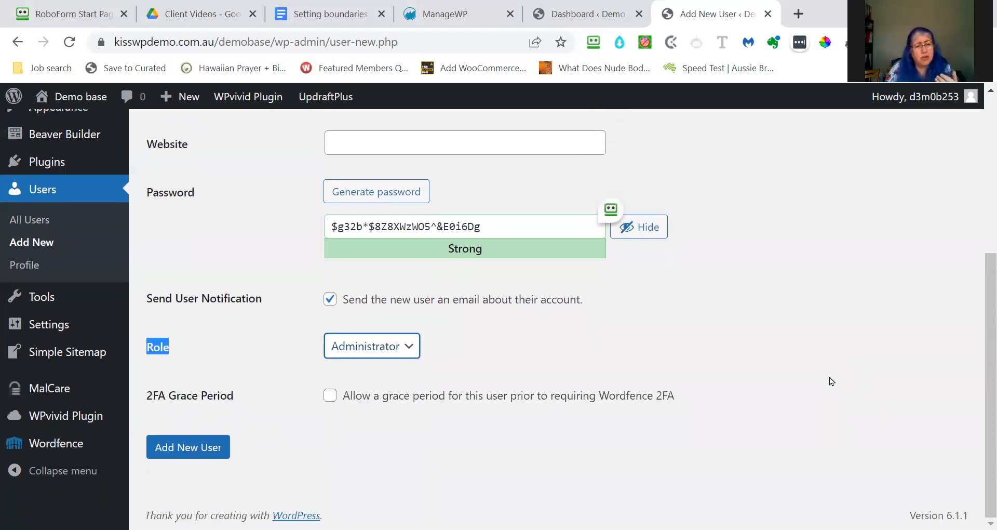
pyautogui.click(179, 450)
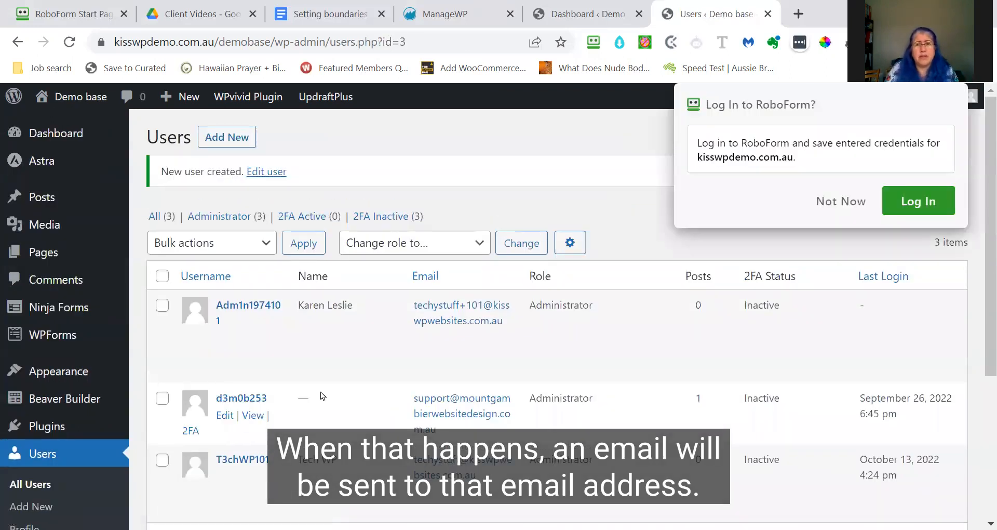
# - Decline RoboForm's save-login prompt and open the new user's Edit User page
pyautogui.click(844, 203)
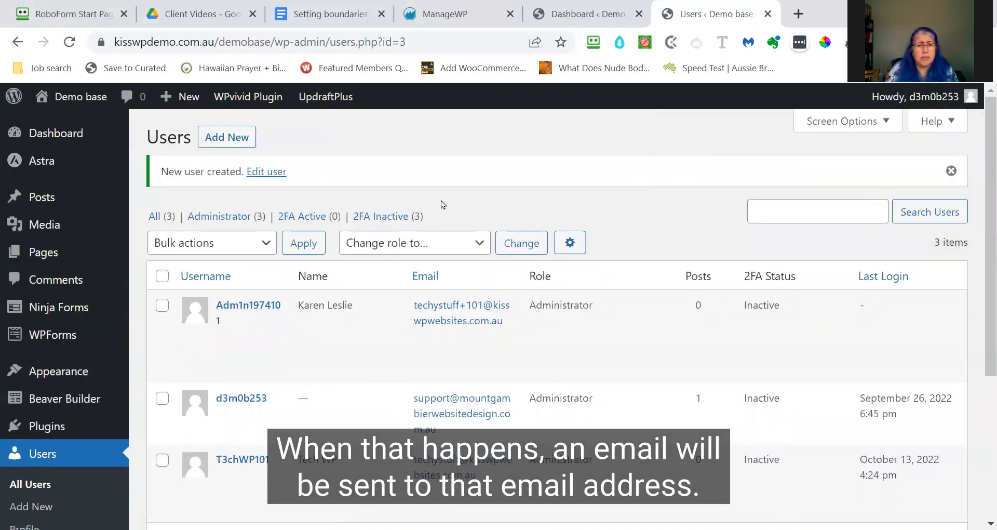
pyautogui.moveTo(330, 373)
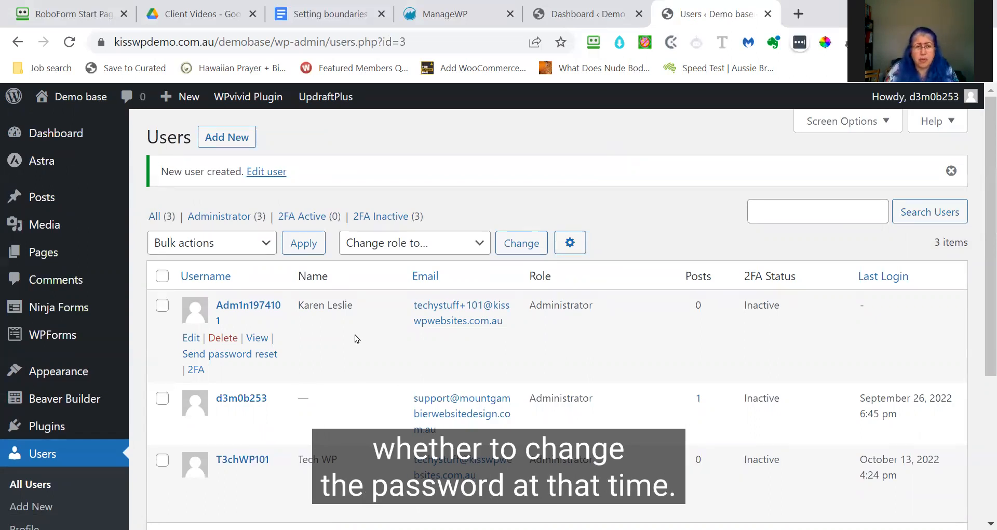
pyautogui.click(192, 341)
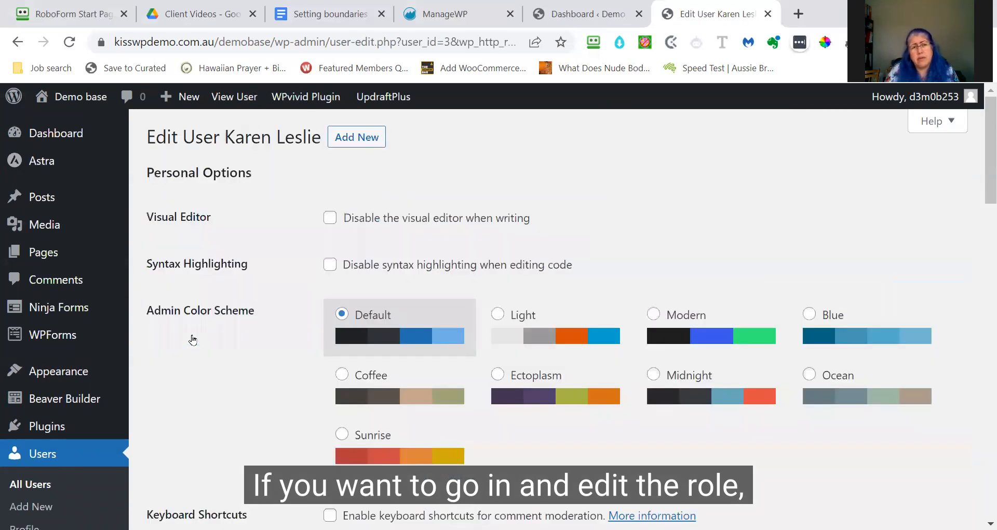
# - Scroll the Edit User page down to the Name section with nickname and display name
pyautogui.scroll(-7, 257, 364)
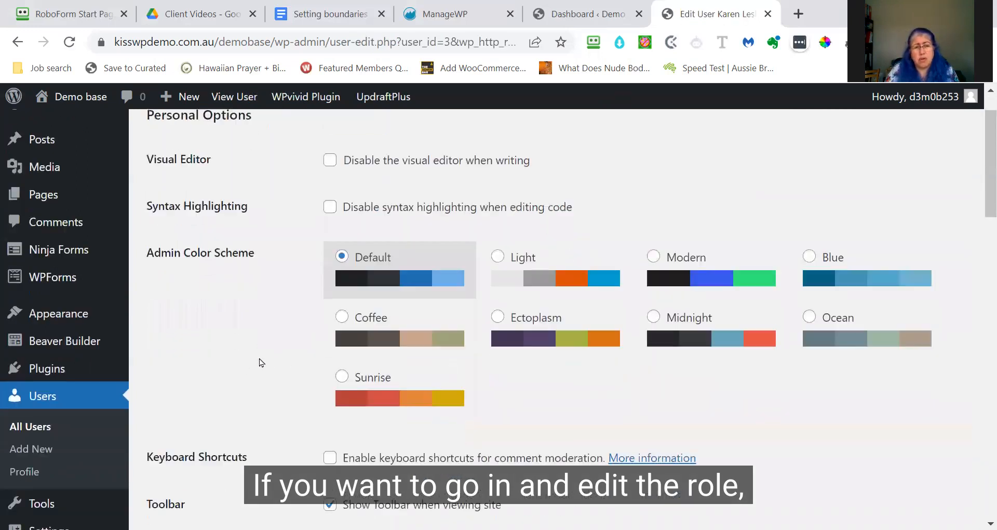
pyautogui.scroll(-1, 280, 352)
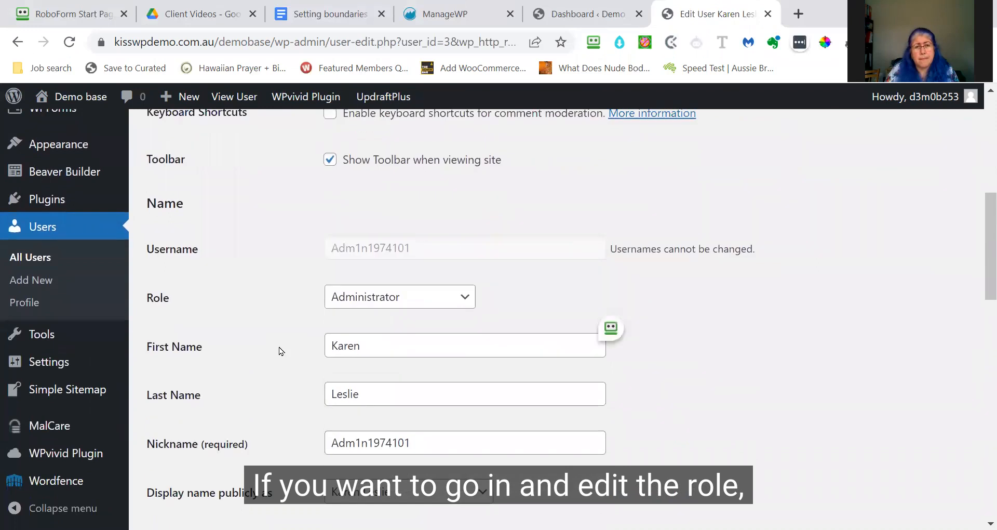
pyautogui.scroll(-2, 279, 350)
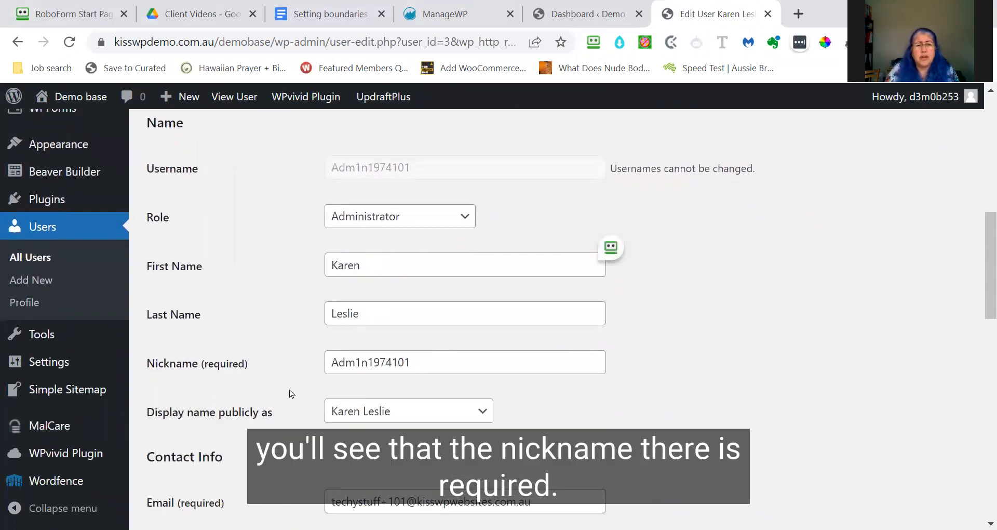
pyautogui.scroll(-1, 286, 375)
pyautogui.scroll(-2, 285, 375)
# - Replace the nickname with 'WP Fairy Godmother'
pyautogui.click(435, 276)
pyautogui.moveTo(457, 276); pyautogui.dragTo(322, 285)
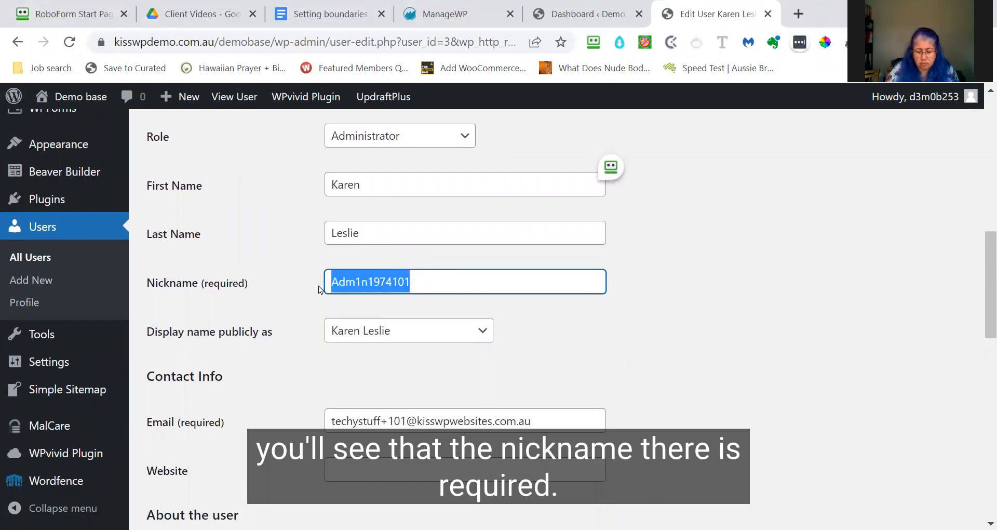
pyautogui.press('BackSpace')
pyautogui.write('W')
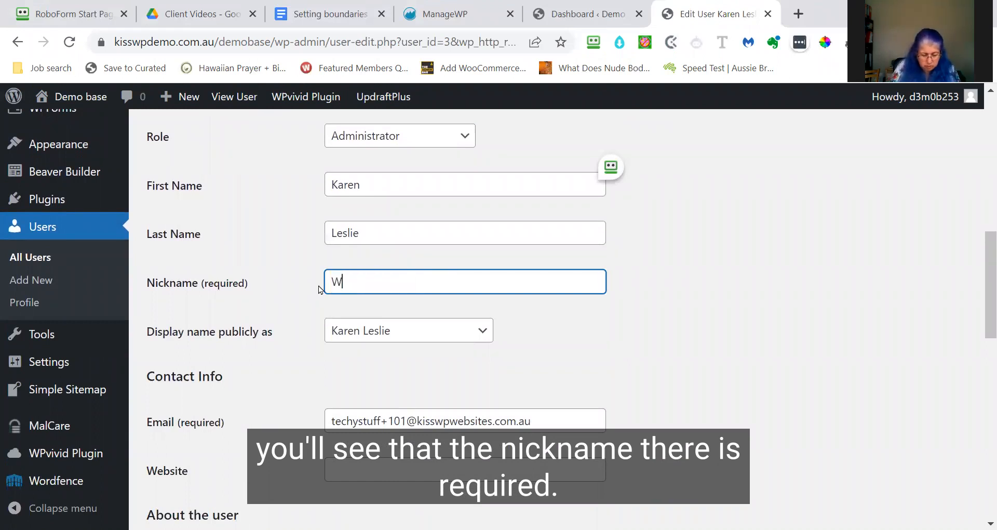
pyautogui.write('P Fairy Godm')
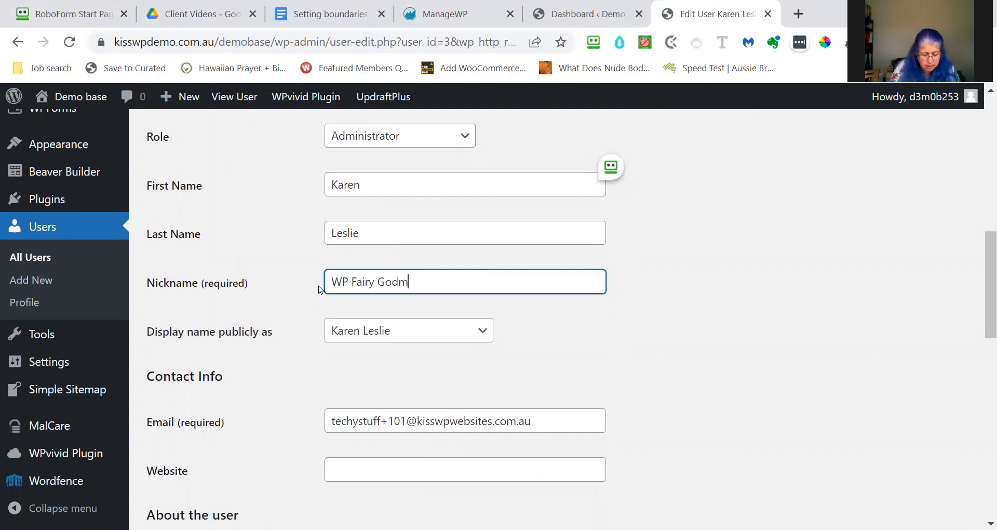
pyautogui.write('other')
# - Make 'WP Fairy Godmother' the public display name and save the user
pyautogui.click(541, 306)
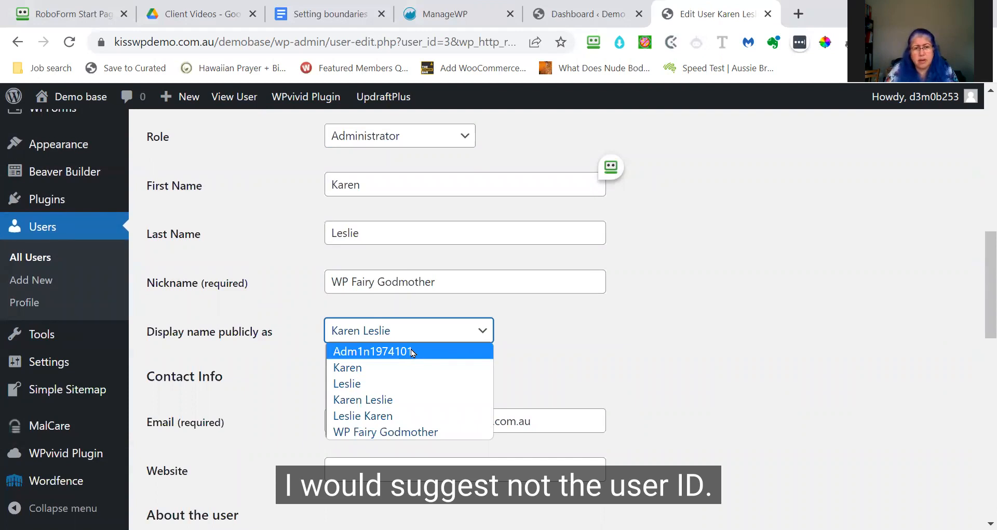
pyautogui.click(405, 432)
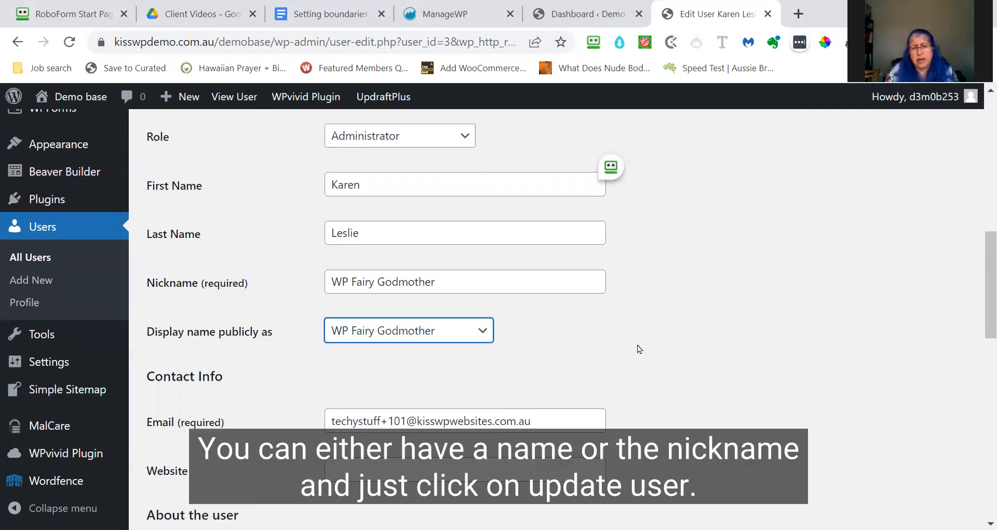
pyautogui.scroll(-5, 688, 341)
pyautogui.scroll(-10, 690, 343)
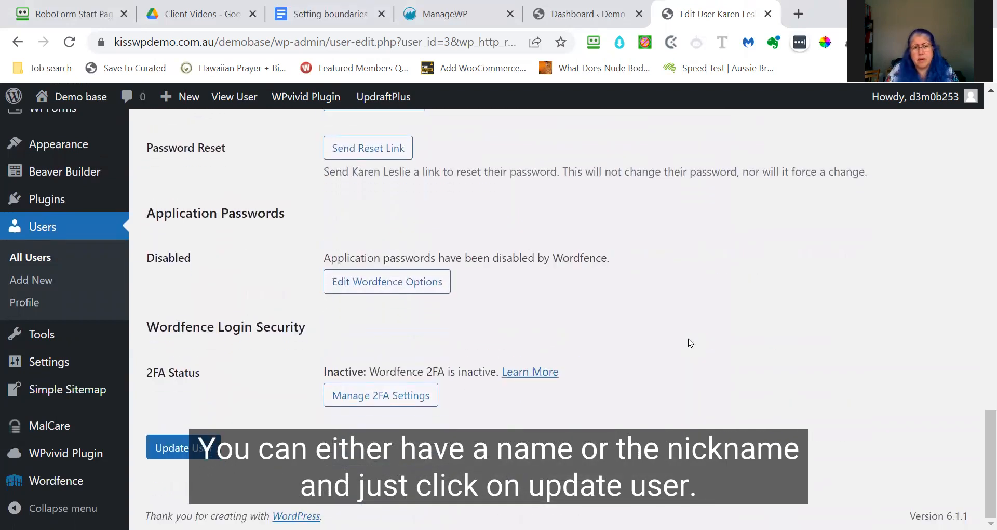
pyautogui.click(173, 450)
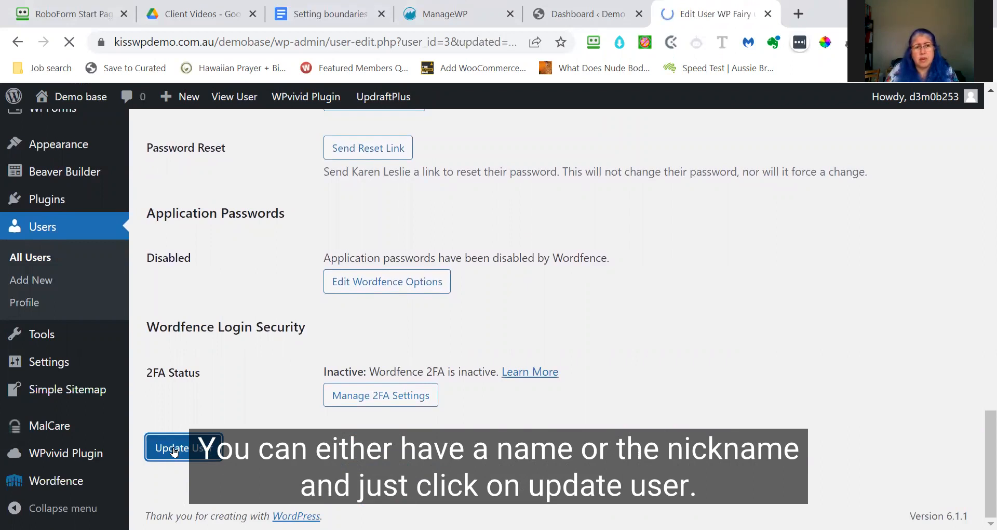
# - Scroll down the profile, then back up to confirm the Name section shows 'WP Fairy Godmother'
pyautogui.scroll(-10, 296, 325)
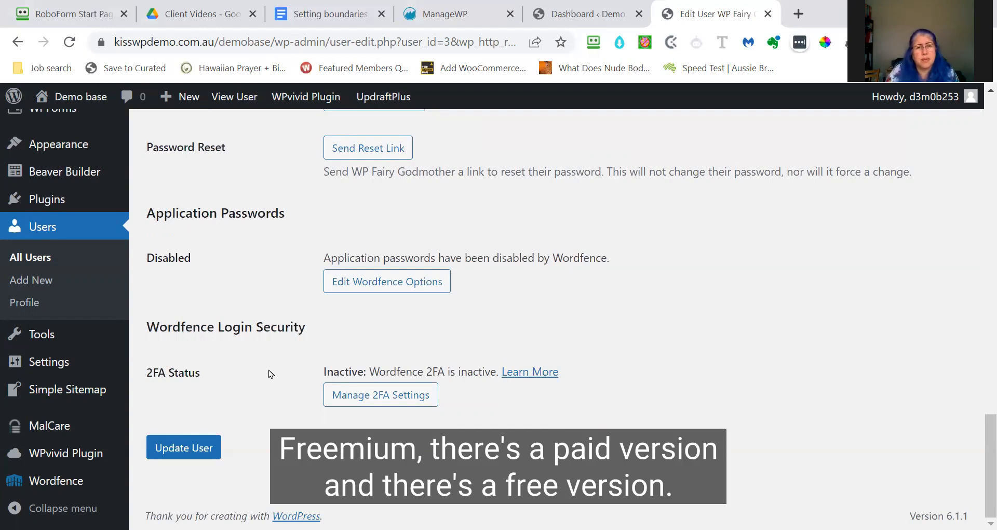
pyautogui.scroll(6, 269, 374)
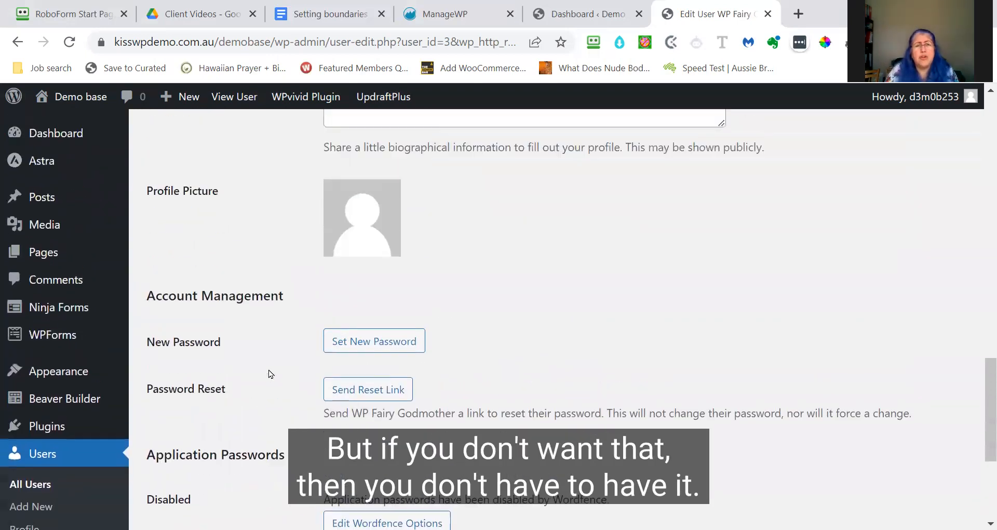
pyautogui.scroll(8, 270, 370)
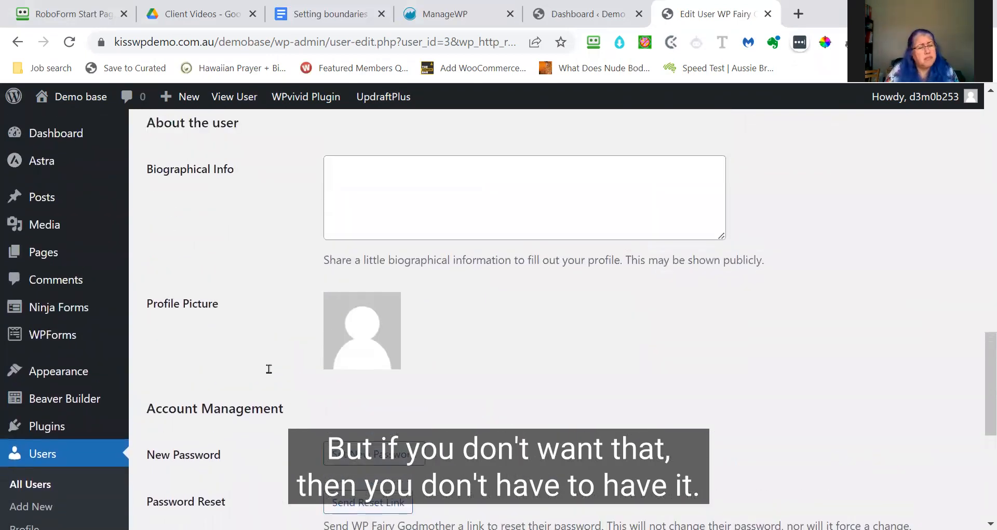
pyautogui.scroll(10, 269, 373)
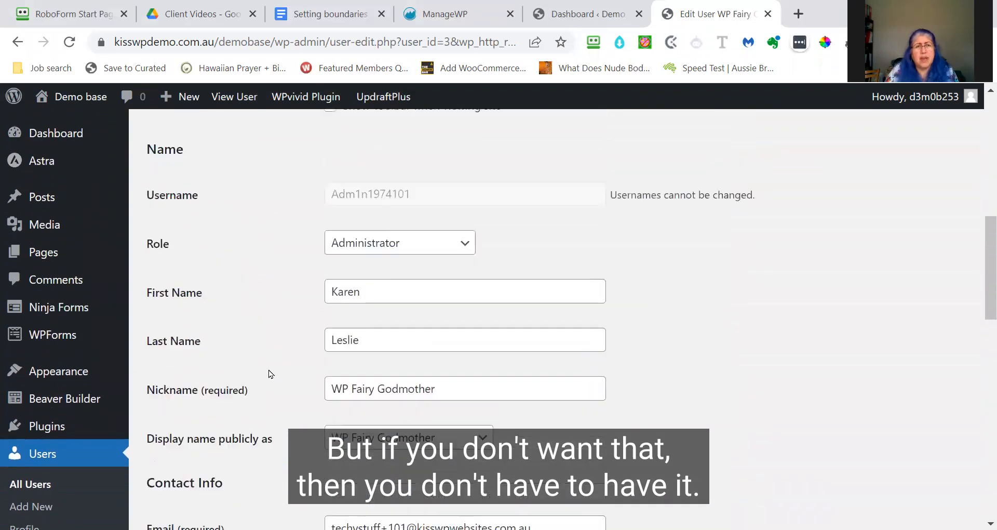